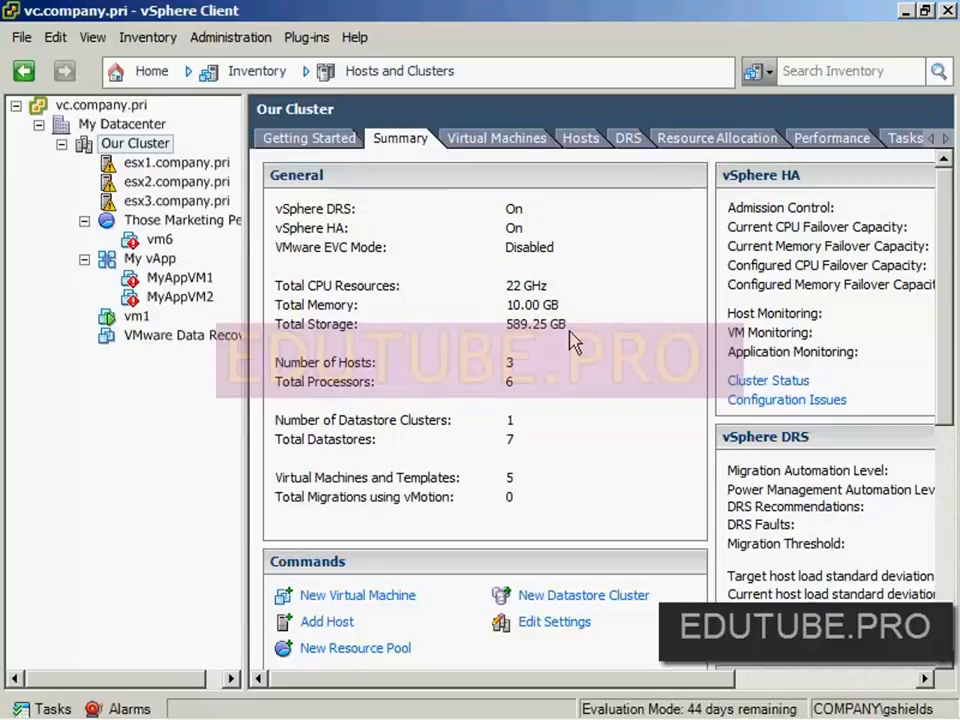
Step: Open the Plug-in Manager and start the download and installation of the VMware vSphere Update Manager Extension
{"action": "left_click", "coordinate": [308, 40]}
{"action": "left_click", "coordinate": [330, 64]}
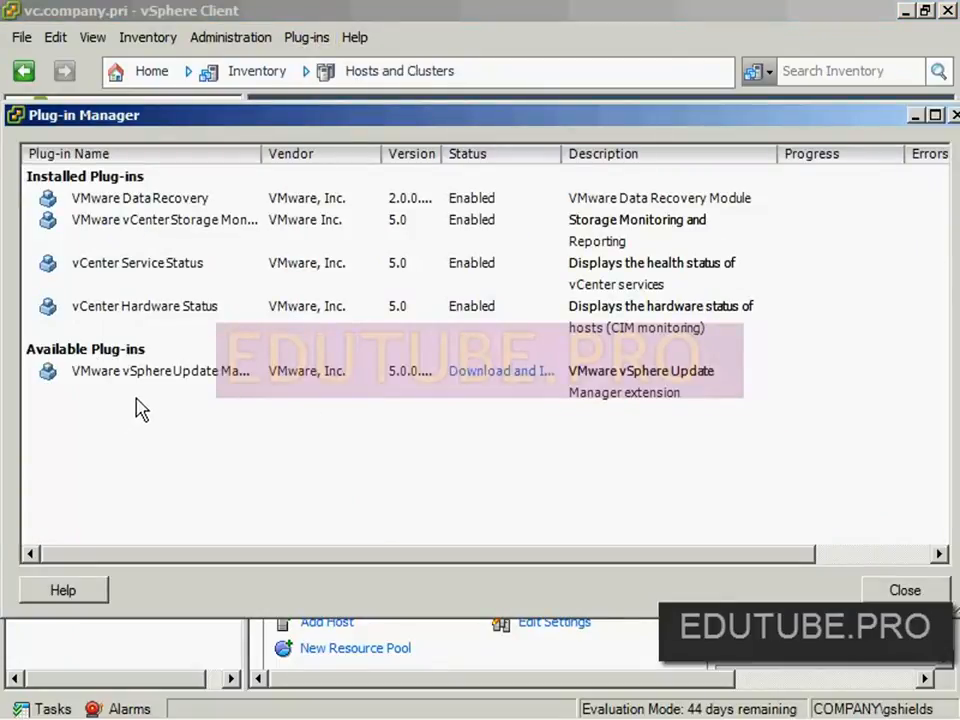
{"action": "double_click", "coordinate": [261, 154]}
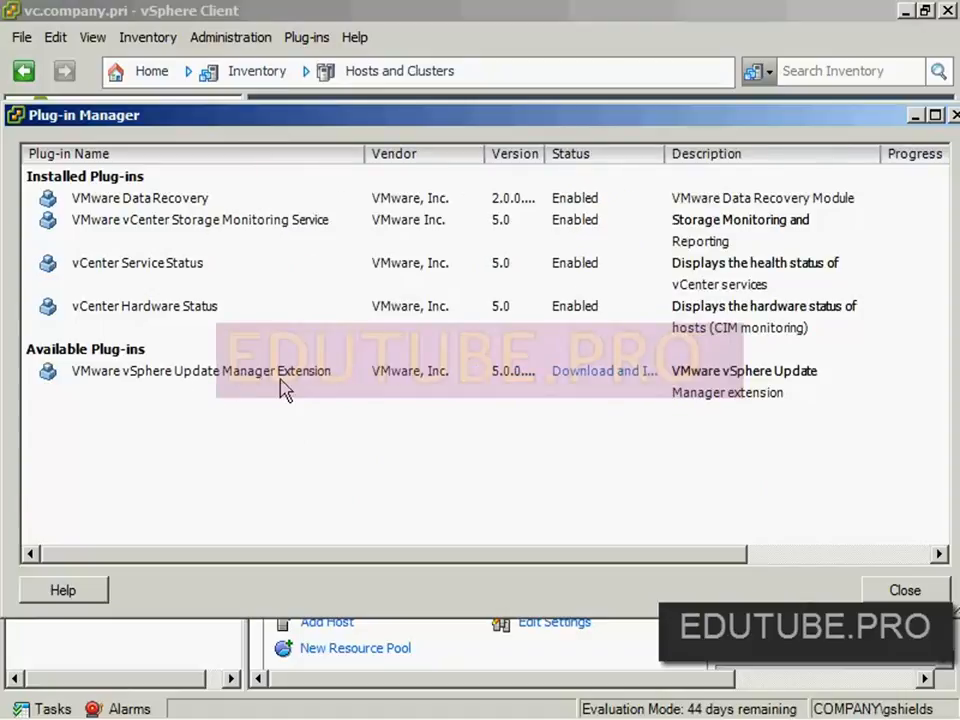
{"action": "left_click", "coordinate": [609, 381]}
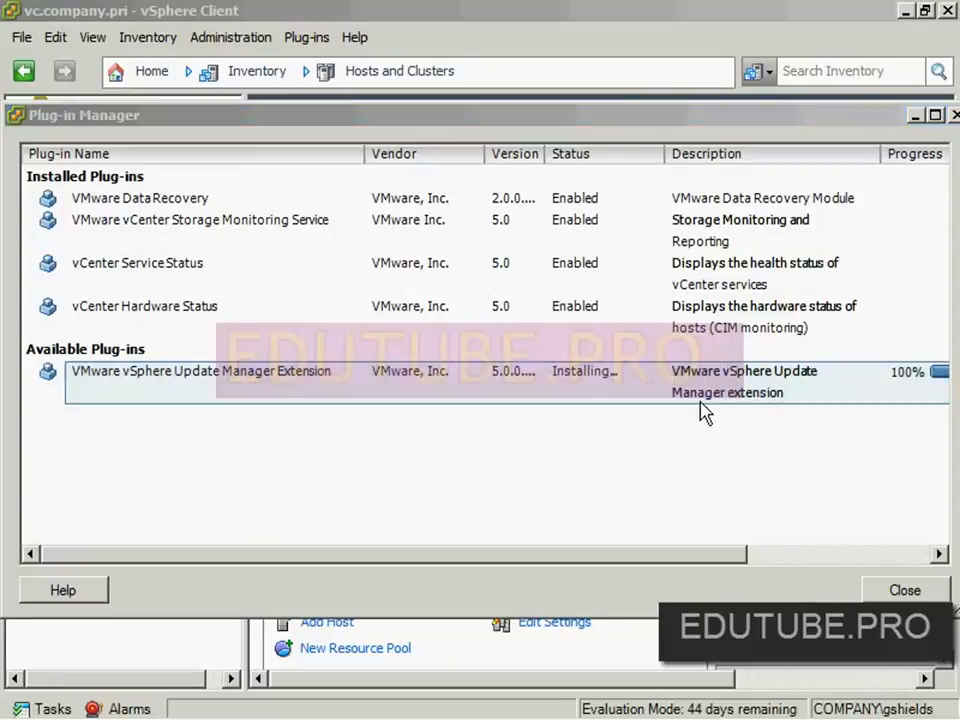
{"action": "left_click", "coordinate": [541, 398]}
{"action": "left_click", "coordinate": [540, 422]}
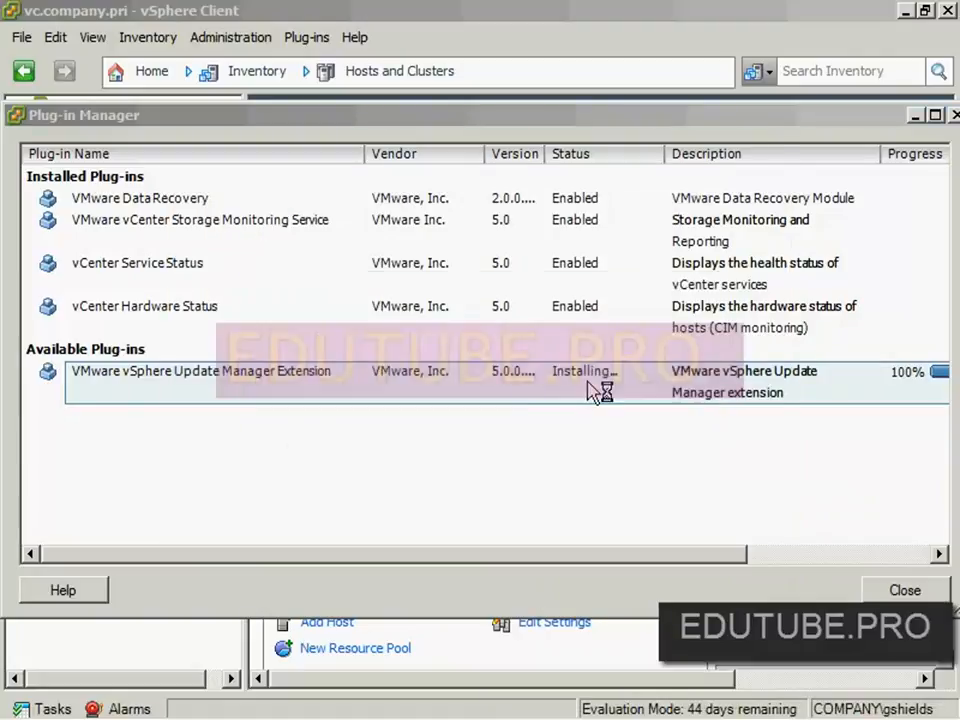
Step: Accept the license agreement and complete the VMware vSphere Update Manager Client 5.0 installation wizard
{"action": "left_click", "coordinate": [609, 555]}
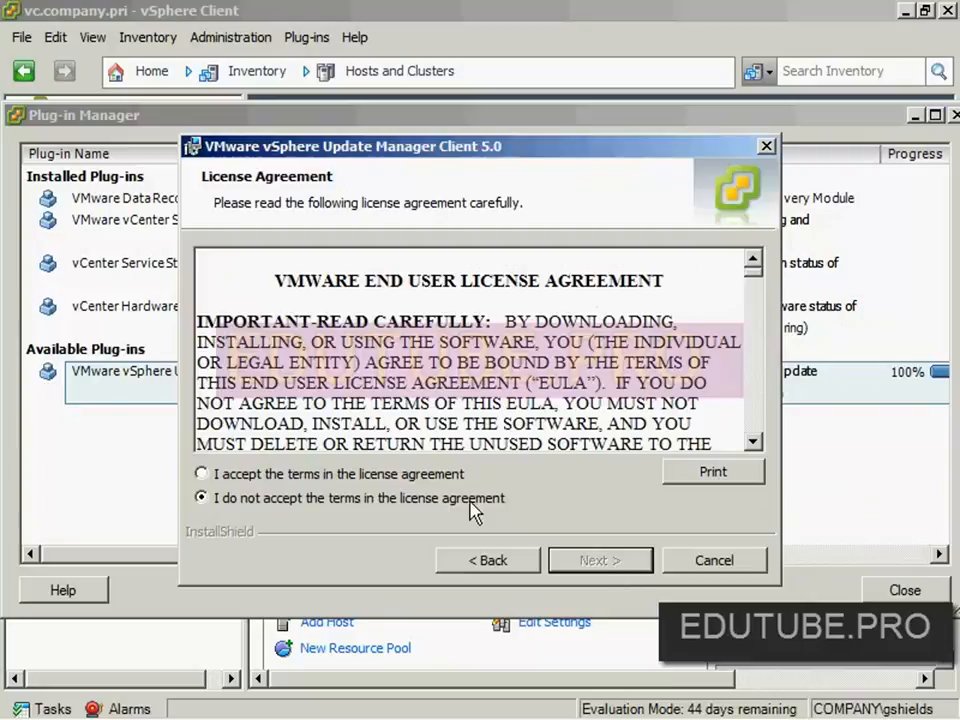
{"action": "left_click", "coordinate": [446, 474]}
{"action": "left_click", "coordinate": [589, 561]}
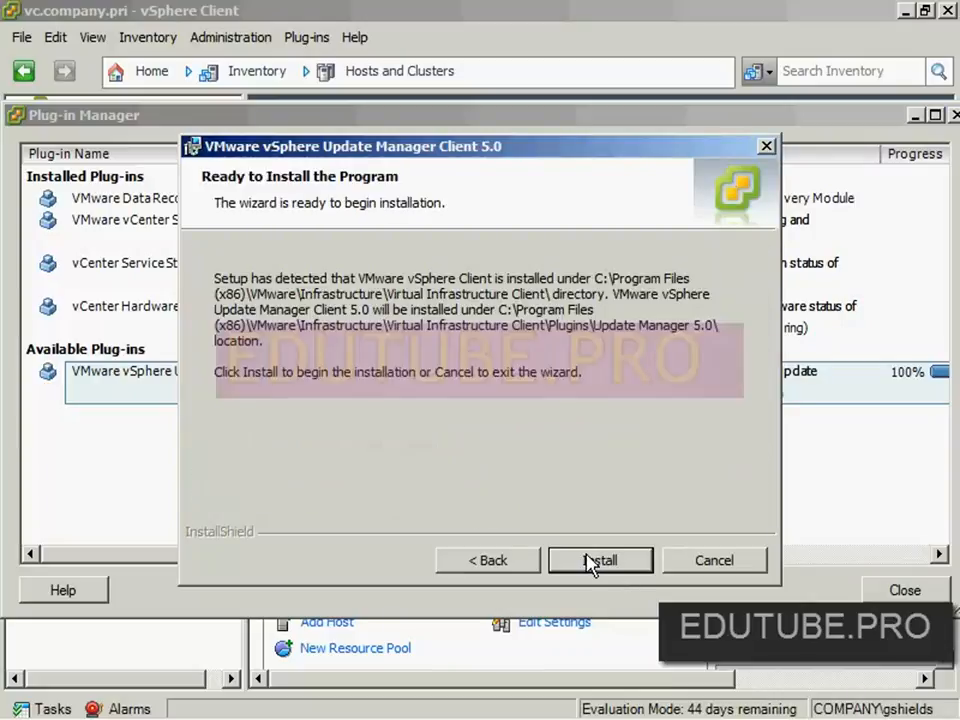
{"action": "left_click", "coordinate": [588, 558]}
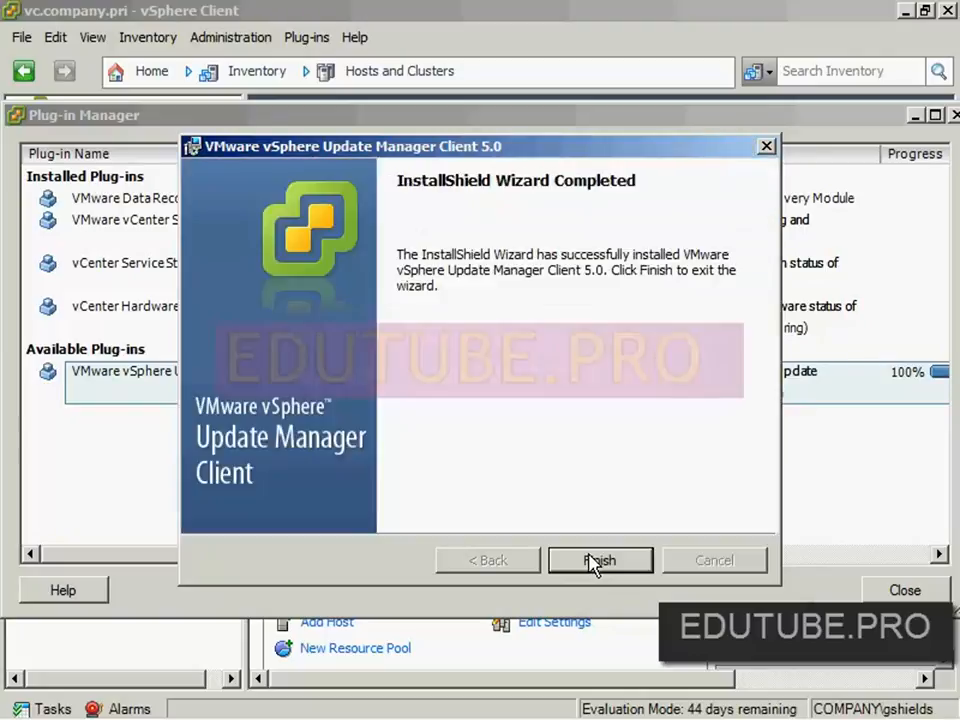
{"action": "left_click", "coordinate": [598, 560]}
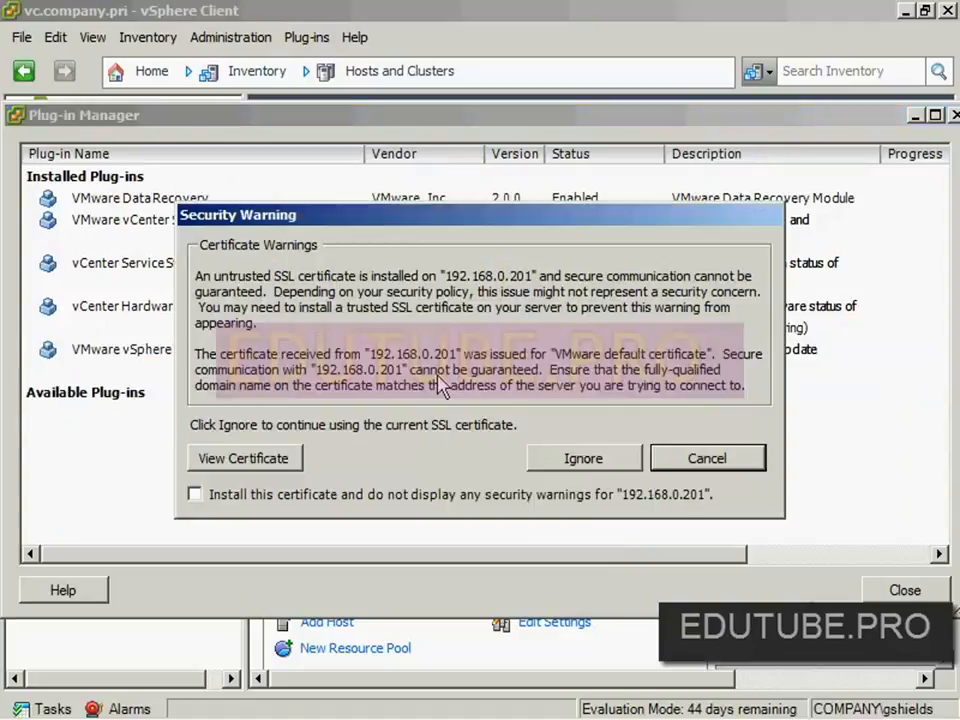
Step: Install the untrusted certificate for 192.168.0.201, ignore its security warning, and close the Plug-in Manager
{"action": "left_click", "coordinate": [546, 493]}
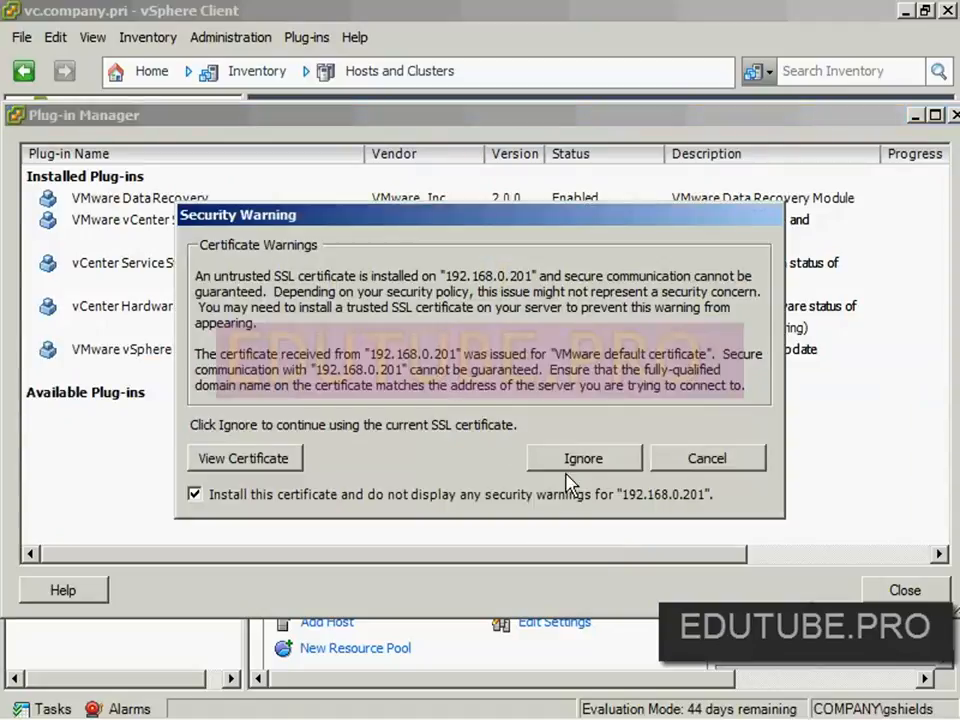
{"action": "left_click", "coordinate": [571, 468]}
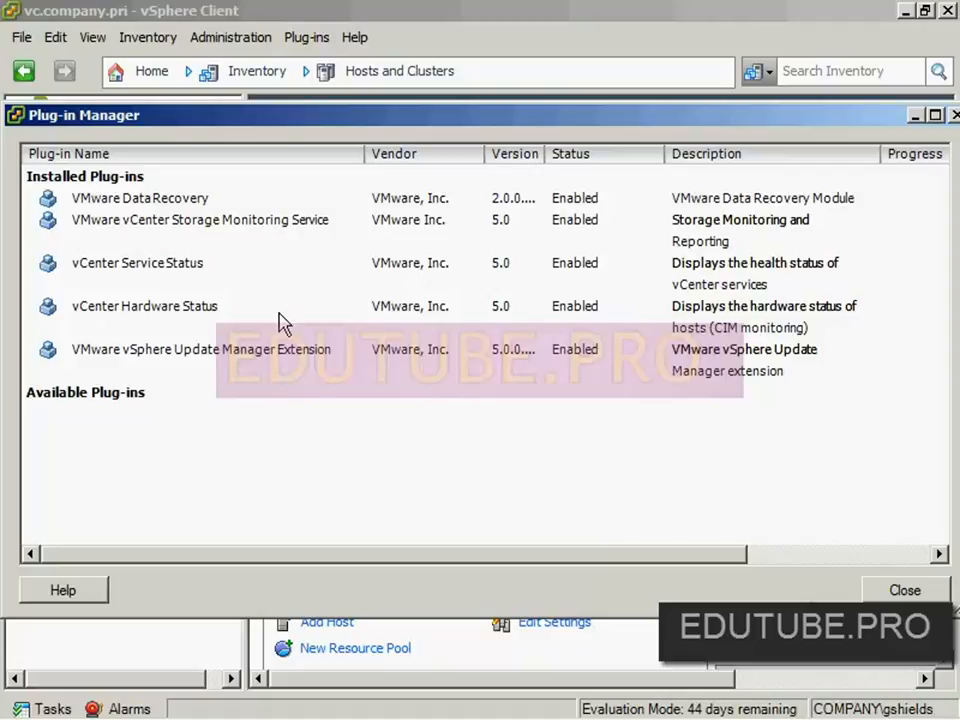
{"action": "left_click", "coordinate": [272, 360]}
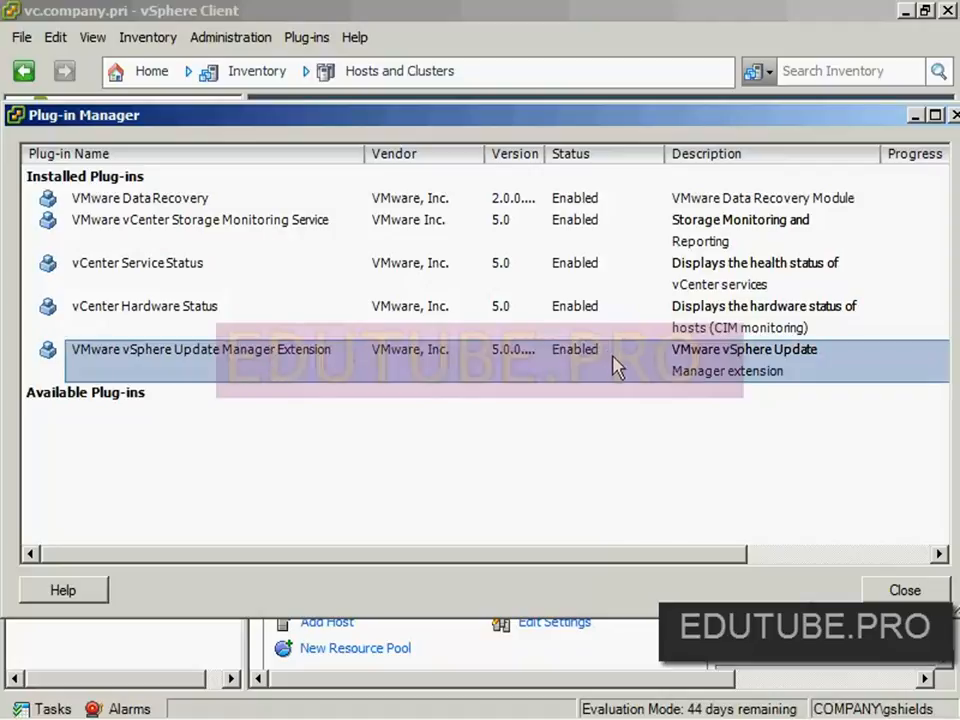
{"action": "left_click", "coordinate": [898, 589]}
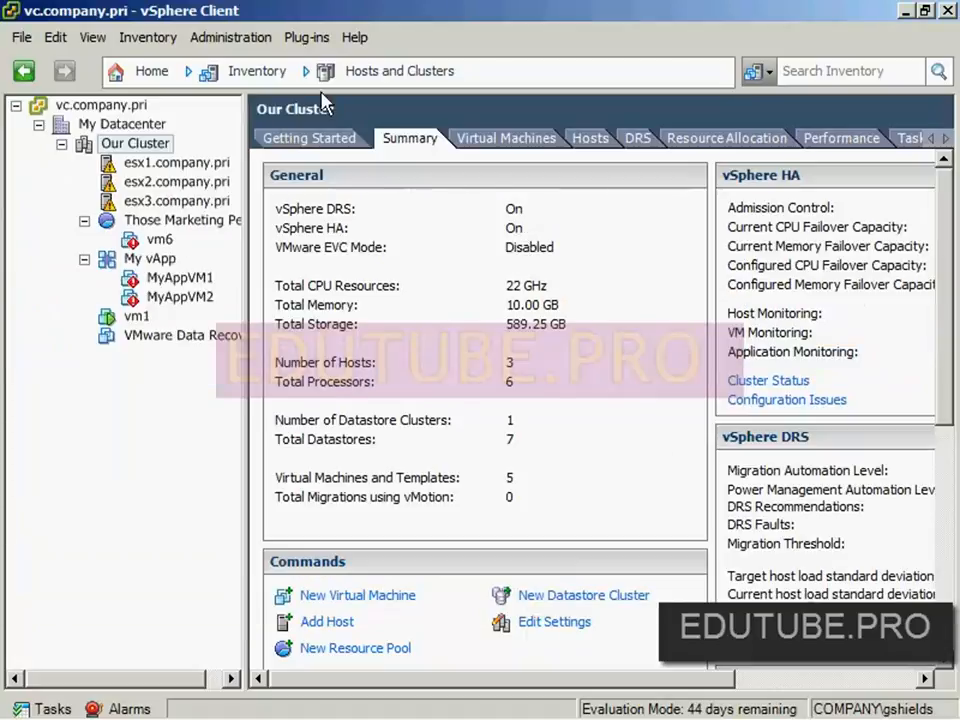
Step: Go to Update Manager under Solutions and Applications
{"action": "left_click", "coordinate": [256, 71]}
{"action": "mouse_move", "coordinate": [300, 163]}
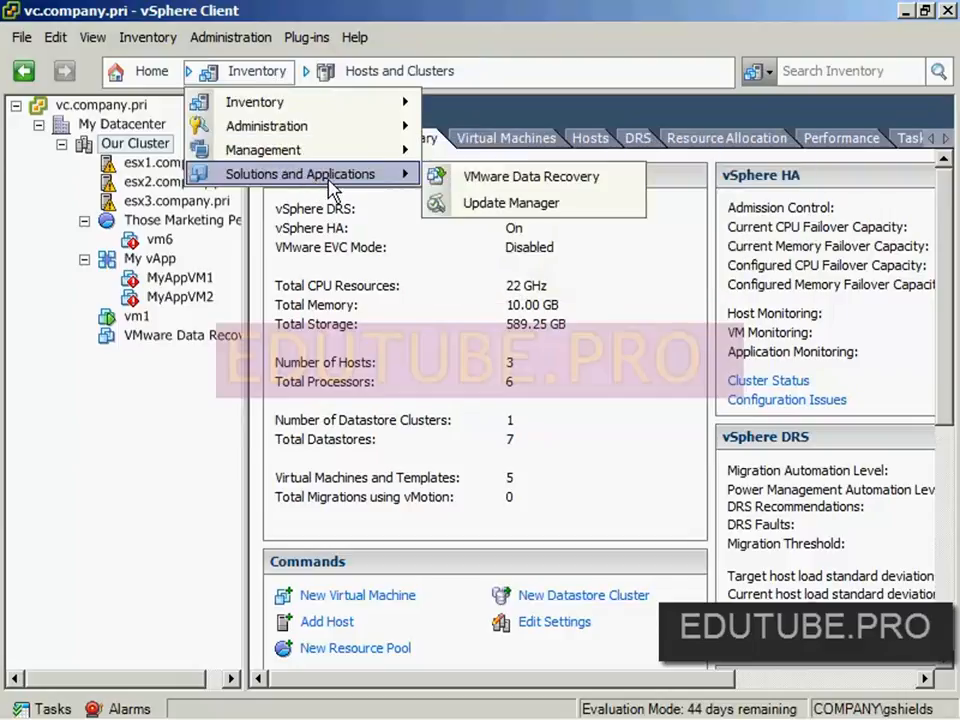
{"action": "left_click", "coordinate": [524, 202]}
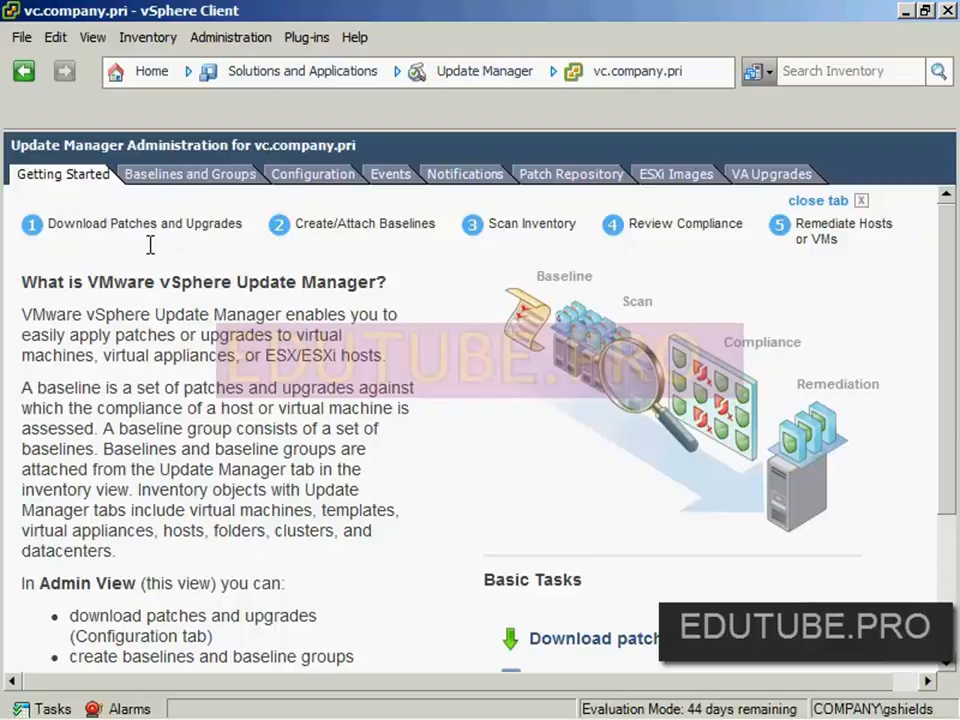
Step: Start the download of patches and upgrades and check its status in the recent tasks
{"action": "left_click", "coordinate": [583, 638]}
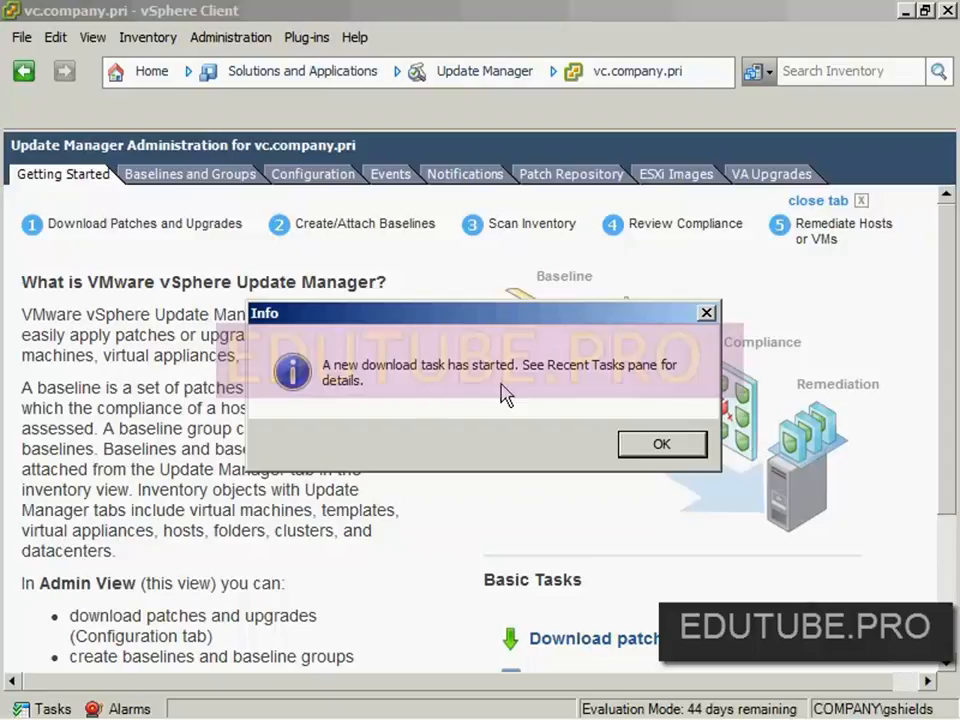
{"action": "left_click", "coordinate": [669, 455]}
{"action": "left_click", "coordinate": [22, 706]}
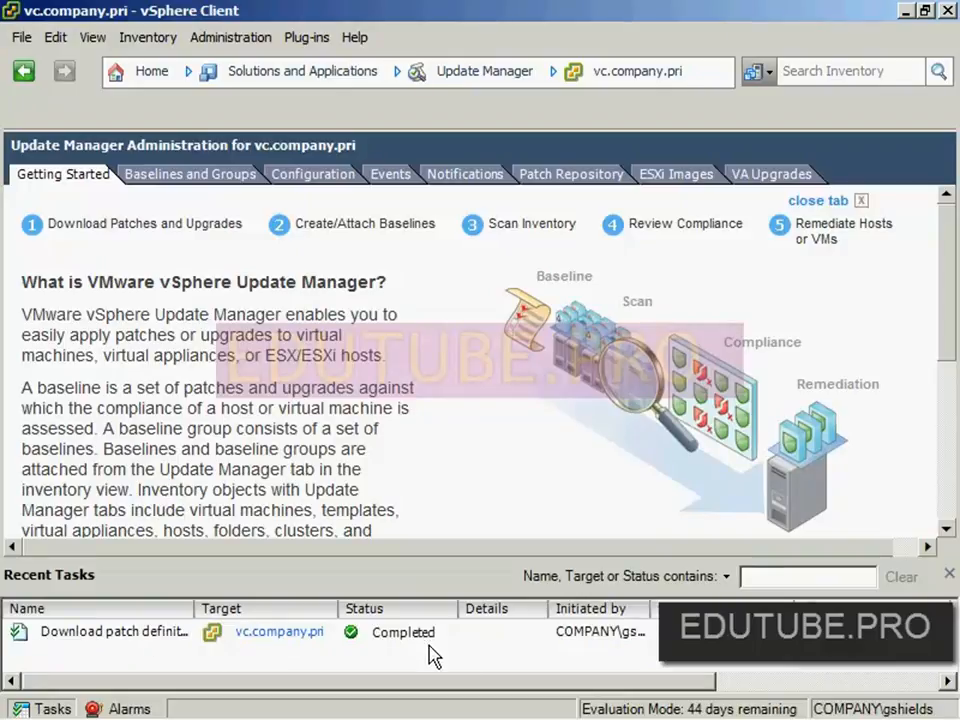
{"action": "left_click", "coordinate": [949, 574]}
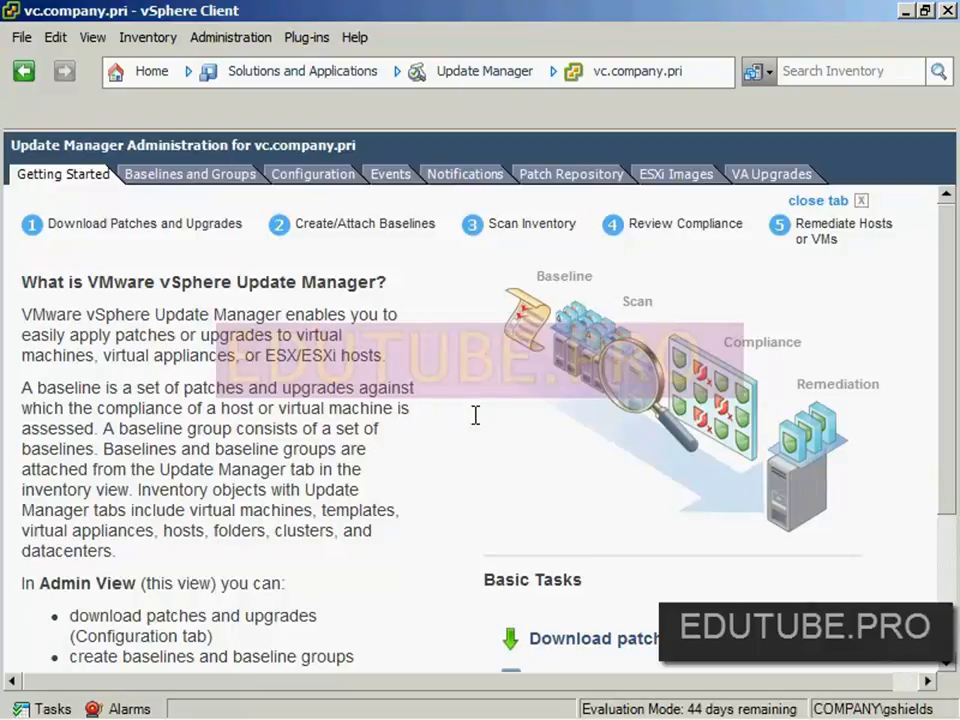
Step: Start a new host baseline from the Baselines and Groups view, named "Our Baseline" with the Host Patch type
{"action": "left_click", "coordinate": [214, 180]}
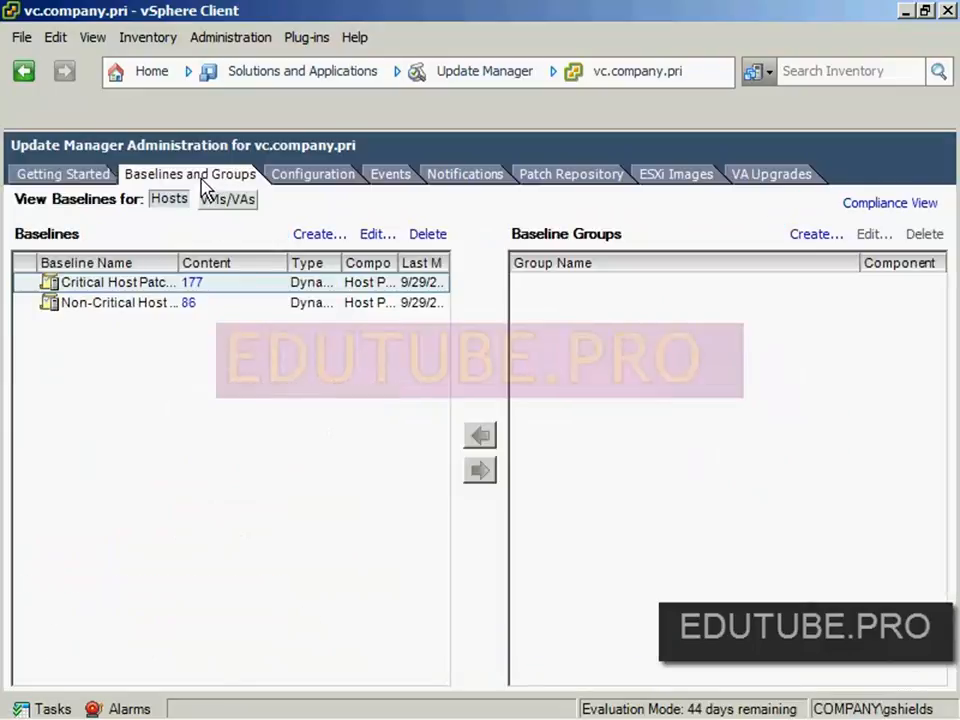
{"action": "double_click", "coordinate": [180, 262]}
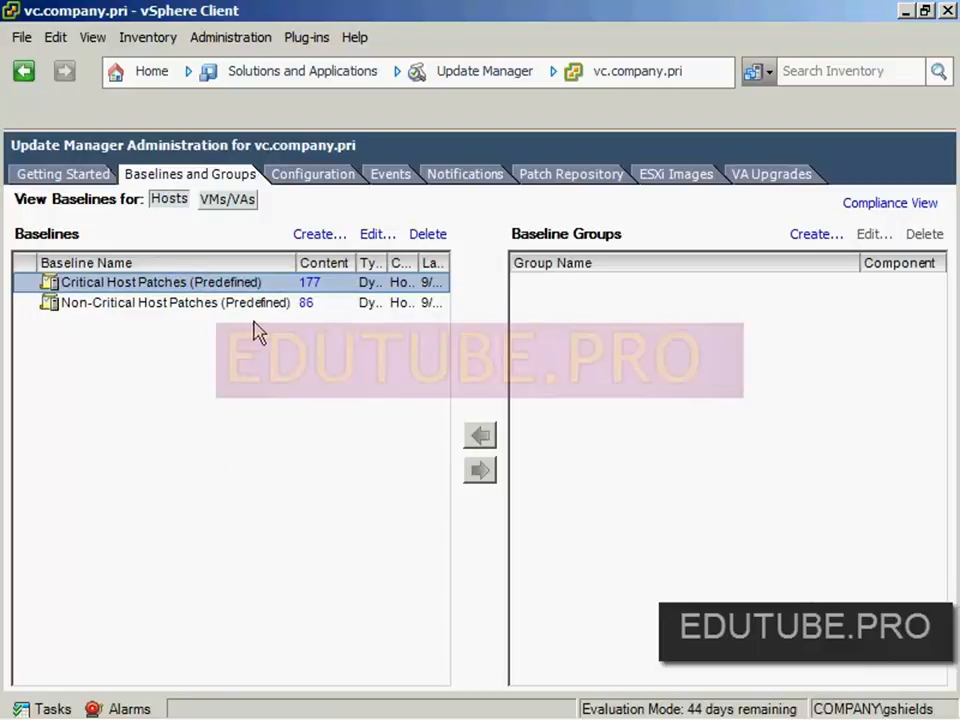
{"action": "left_click", "coordinate": [318, 234]}
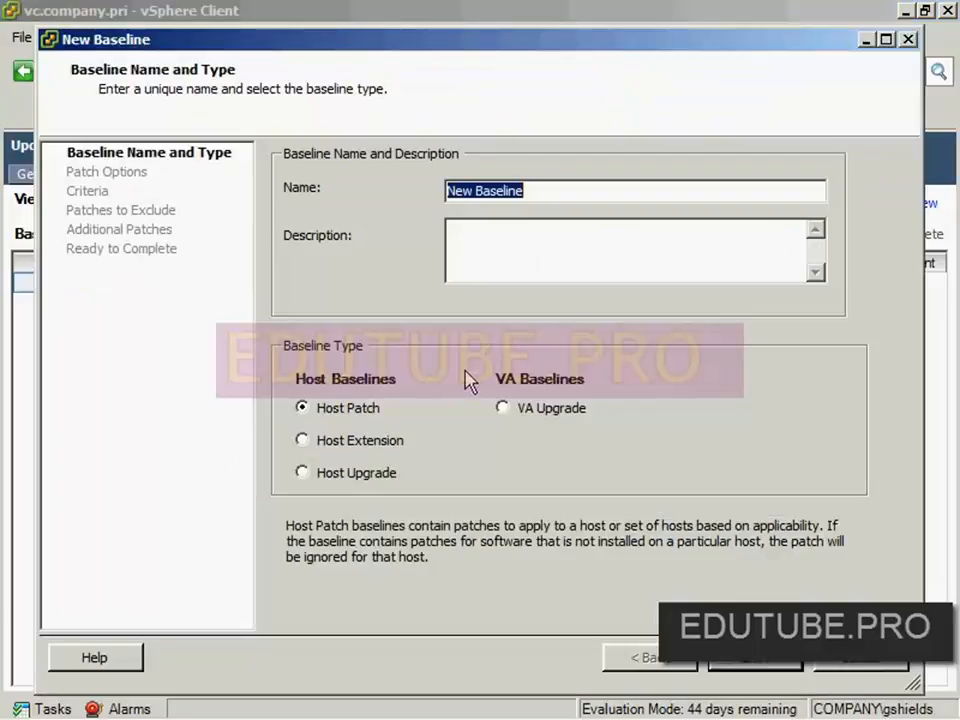
{"action": "type", "text": "Our Bas"}
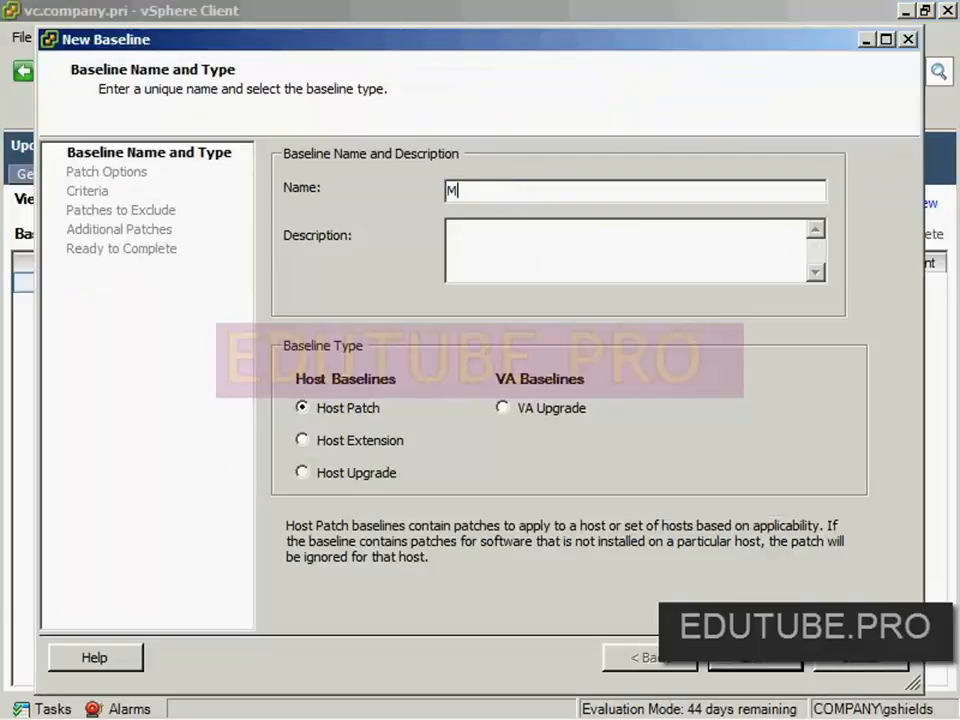
{"action": "type", "text": "eline"}
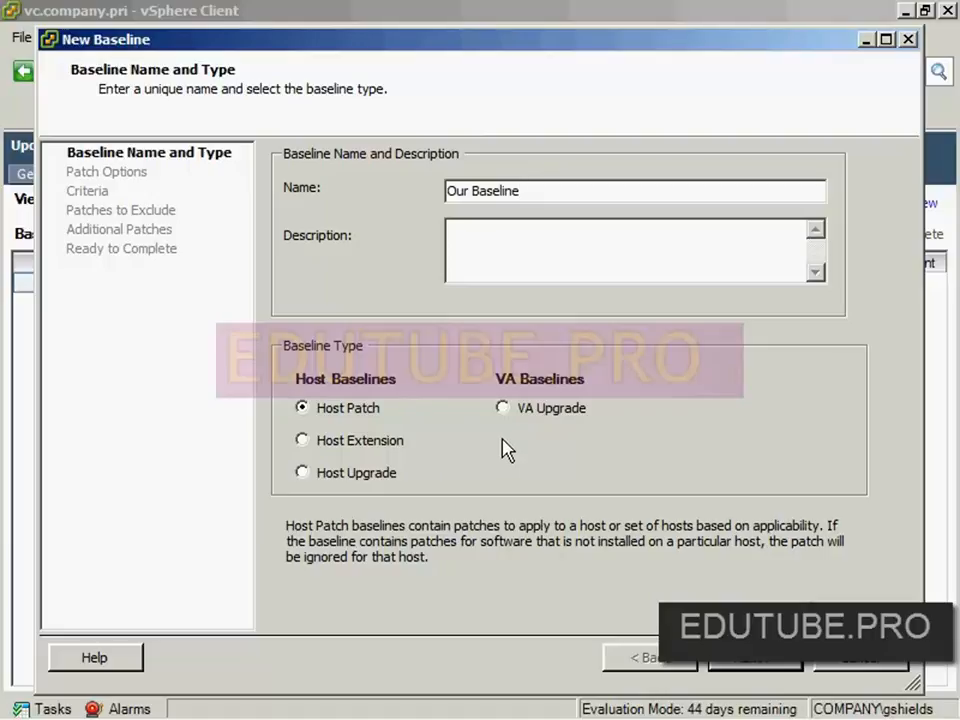
{"action": "left_click", "coordinate": [774, 667]}
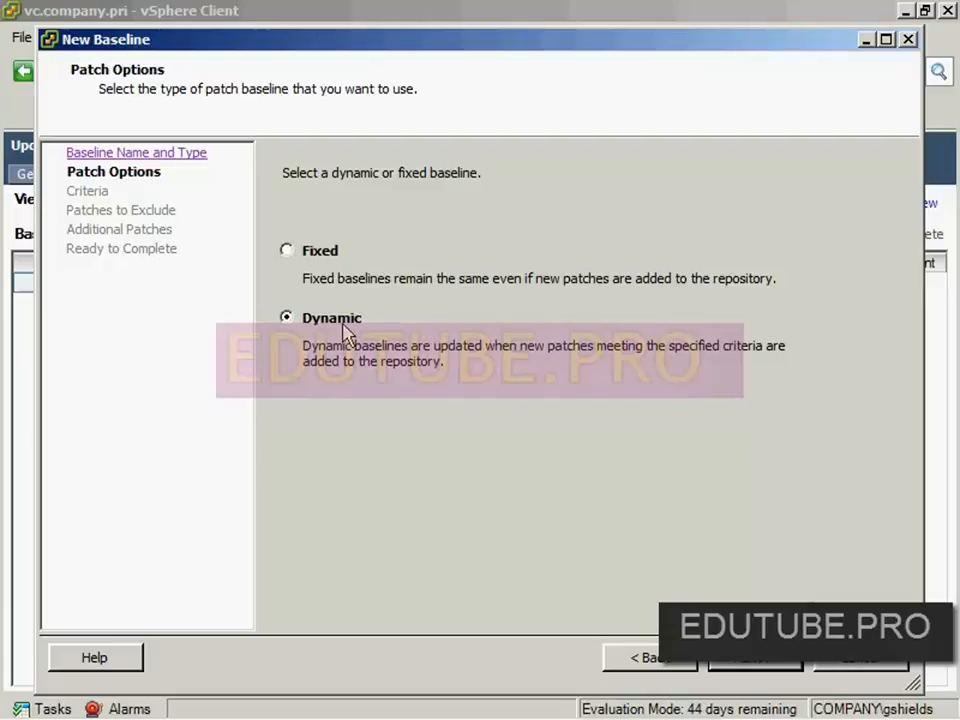
Step: Keep the baseline dynamic and limit its criteria to patch vendor VMware, Inc. and severity Critical
{"action": "left_click", "coordinate": [754, 658]}
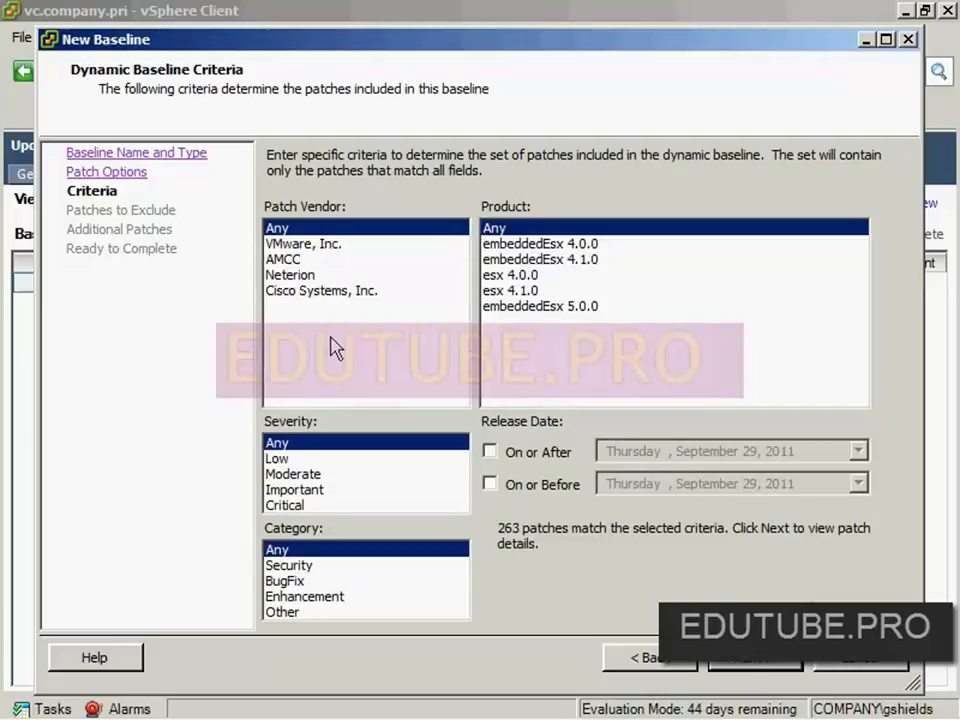
{"action": "left_click", "coordinate": [318, 247]}
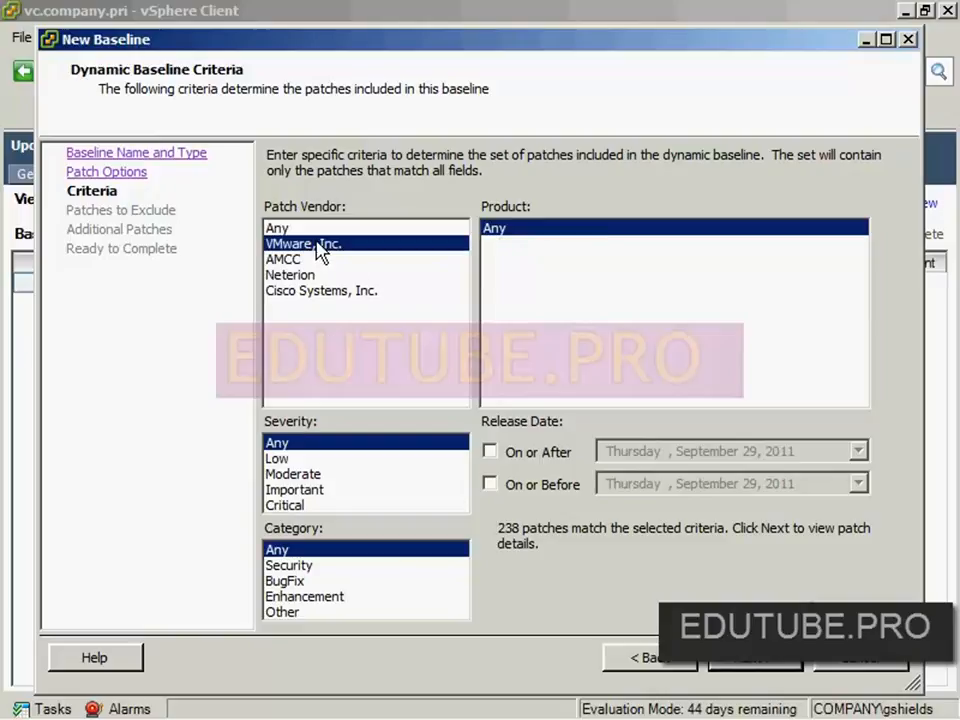
{"action": "left_click", "coordinate": [285, 505]}
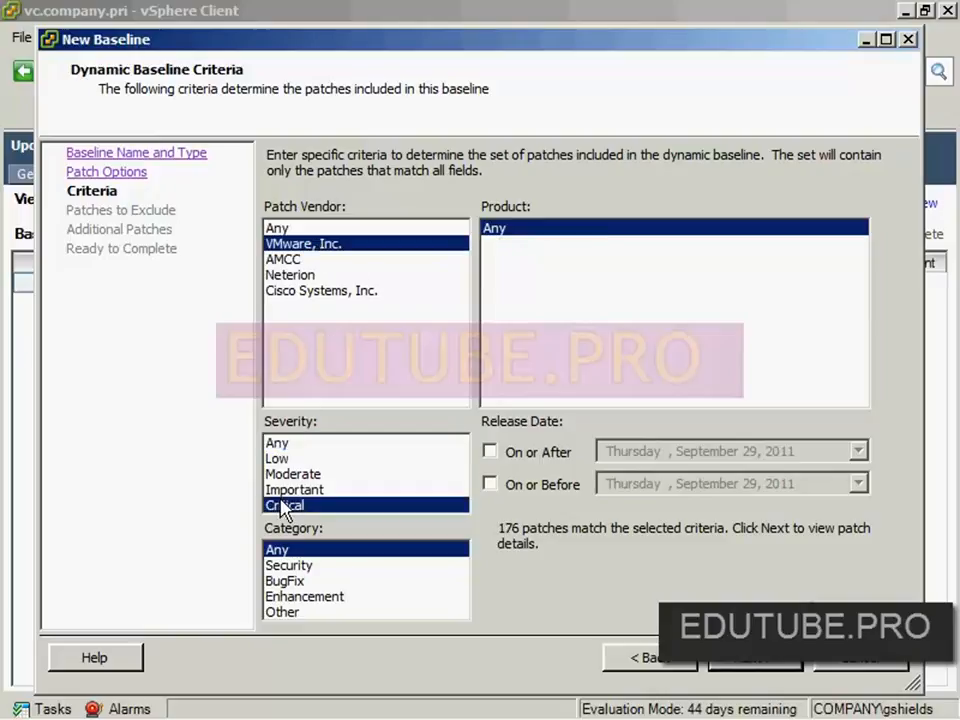